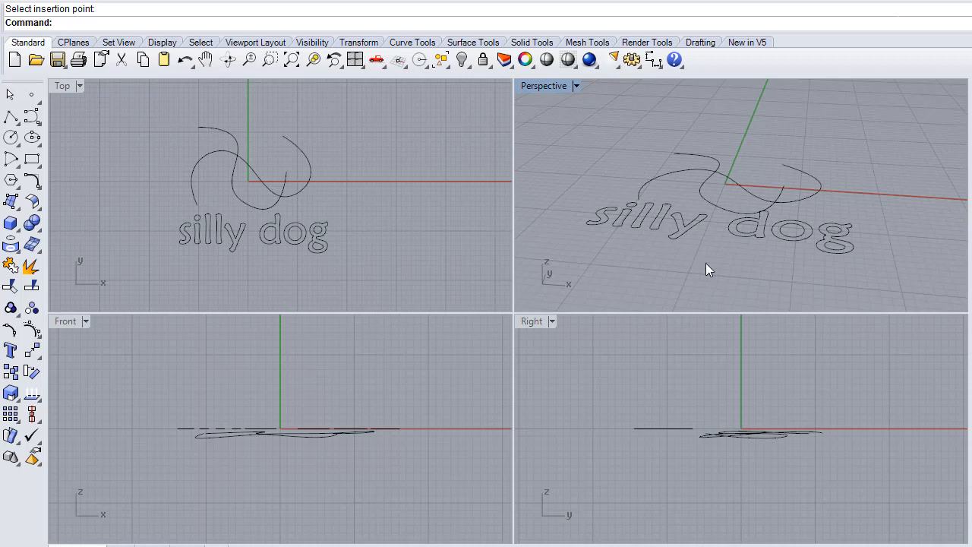
Step: Move the "silly dog" text curves straight down in Z, to about 0.3 mm below the construction plane
right_click_drag(706, 263, 660, 211)
scroll(679, 417, "up", 2)
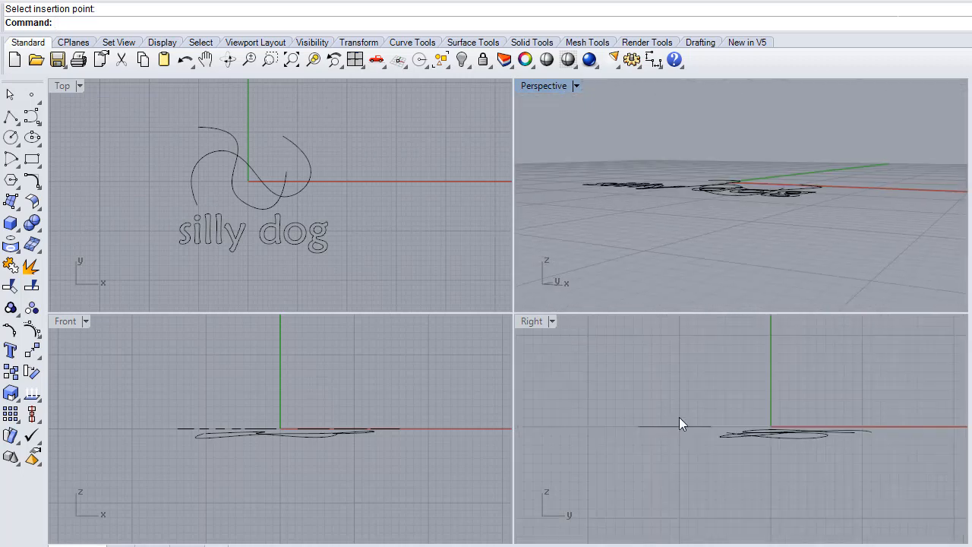
scroll(679, 425, "up", 2)
left_click(678, 431)
left_click(342, 241)
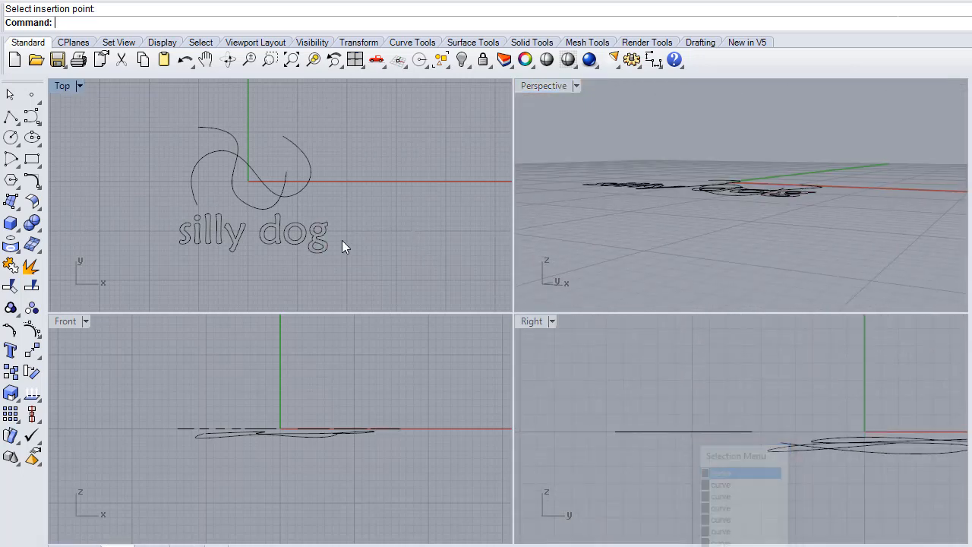
left_click_drag(160, 205, 338, 259)
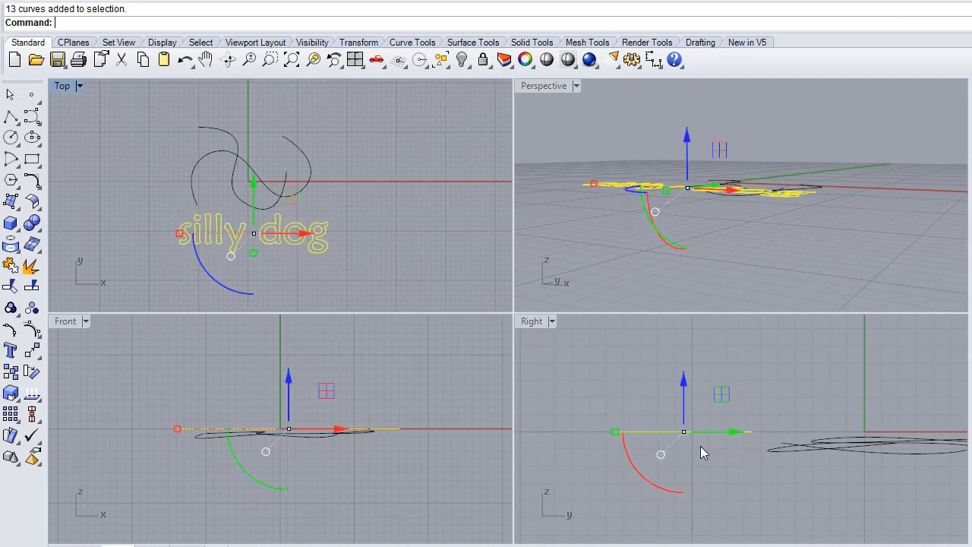
right_click_drag(702, 453, 716, 434)
left_click_drag(699, 363, 698, 364)
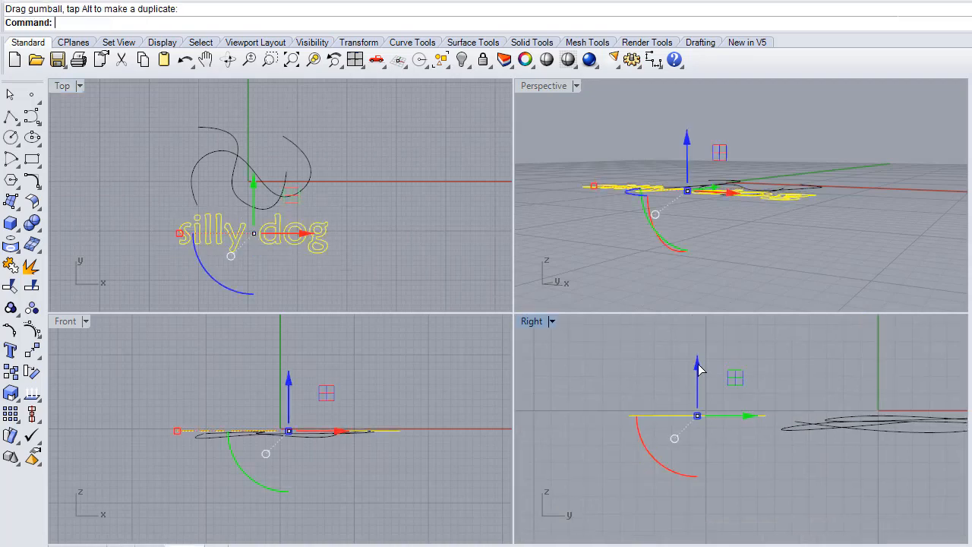
left_click(725, 245)
right_click_drag(727, 179, 597, 218)
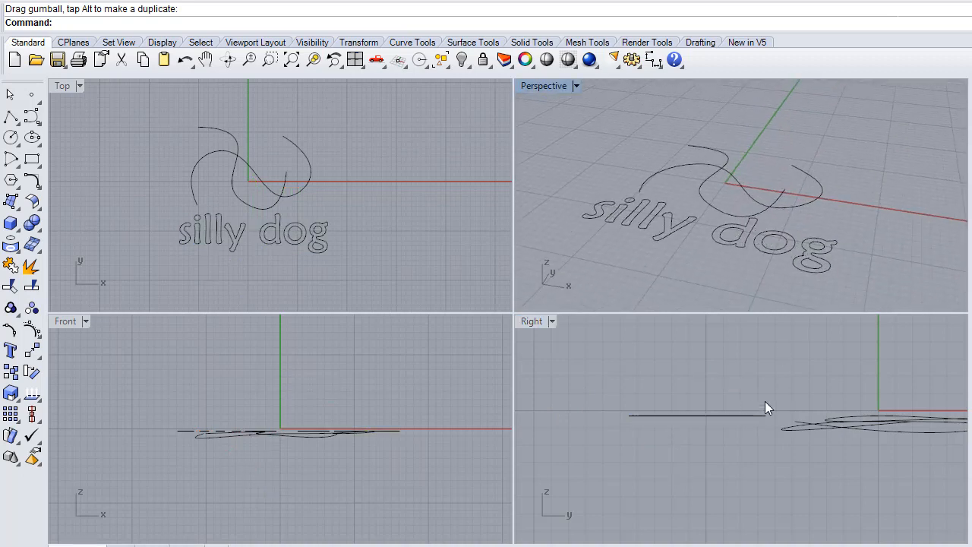
Step: Run Mach3DEngrave on all 15 curves, including the two wavy curves and the "silly dog" lettering
right_click_drag(402, 202, 403, 218)
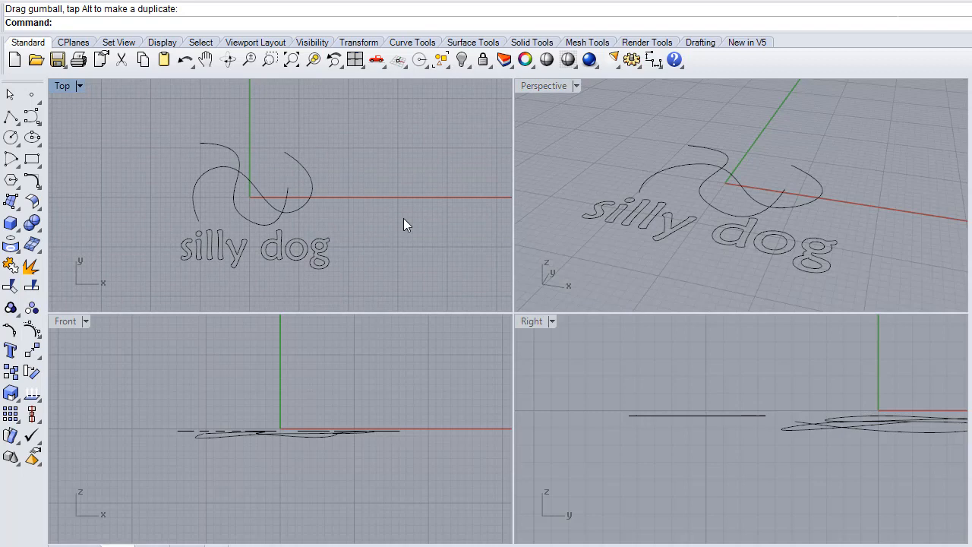
type("Mach")
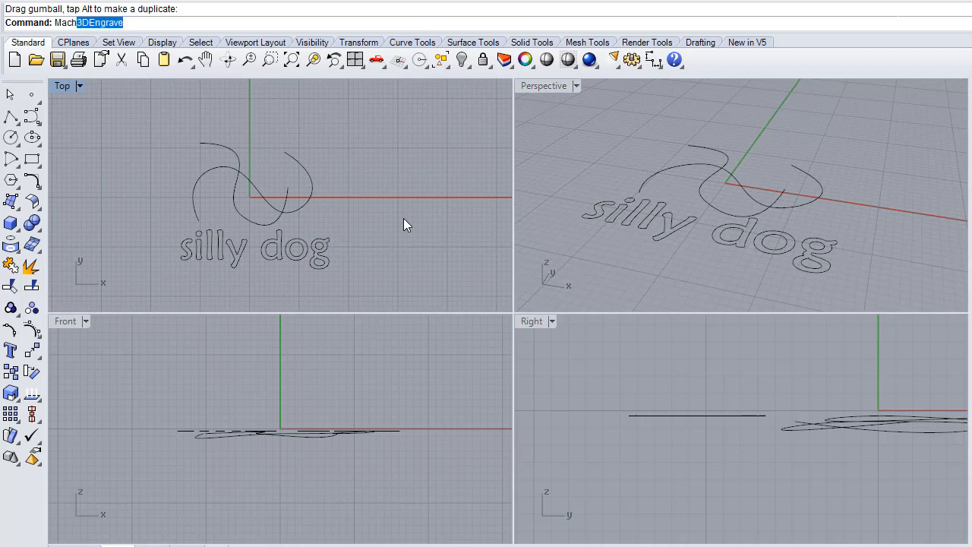
left_click(85, 37)
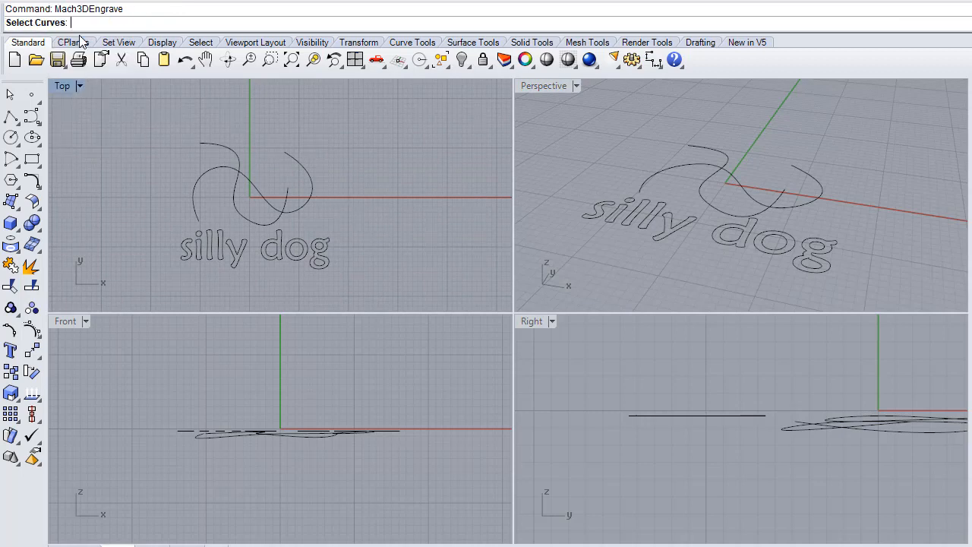
left_click_drag(137, 118, 359, 274)
key("Return")
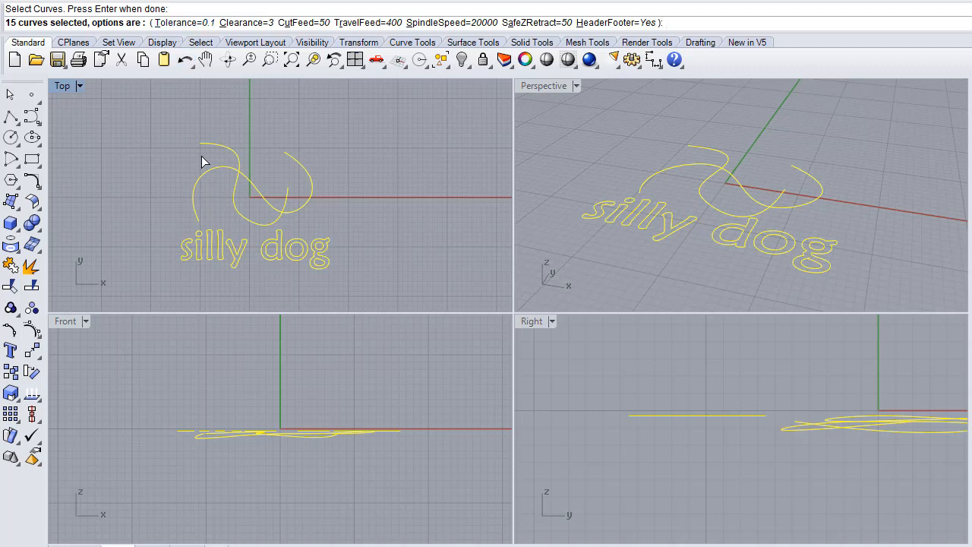
Step: Accept the engraving options with tolerance 0.1, clearance 3, cut feed 50, travel feed 400, spindle speed 20000 and safe Z retract 50
scroll(207, 144, "up", 3)
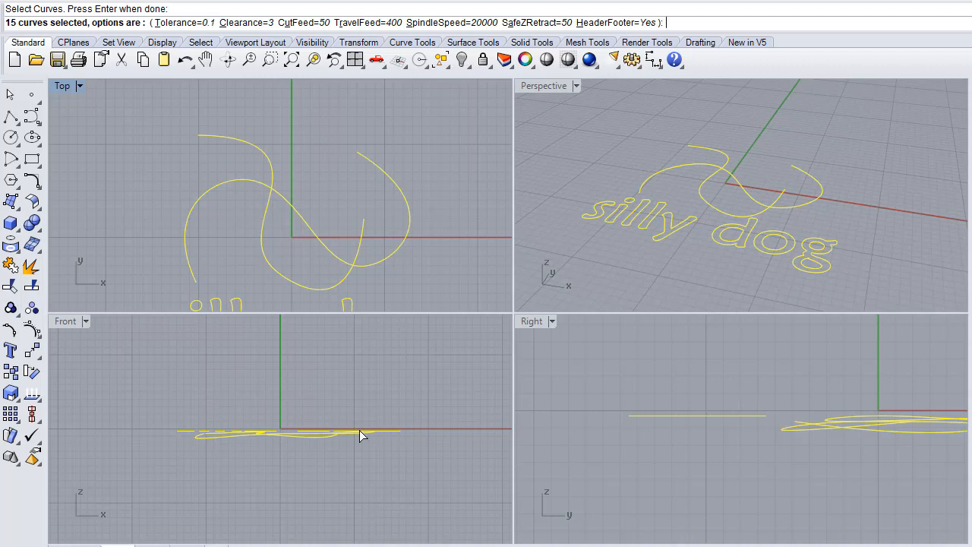
scroll(606, 220, "up", 5)
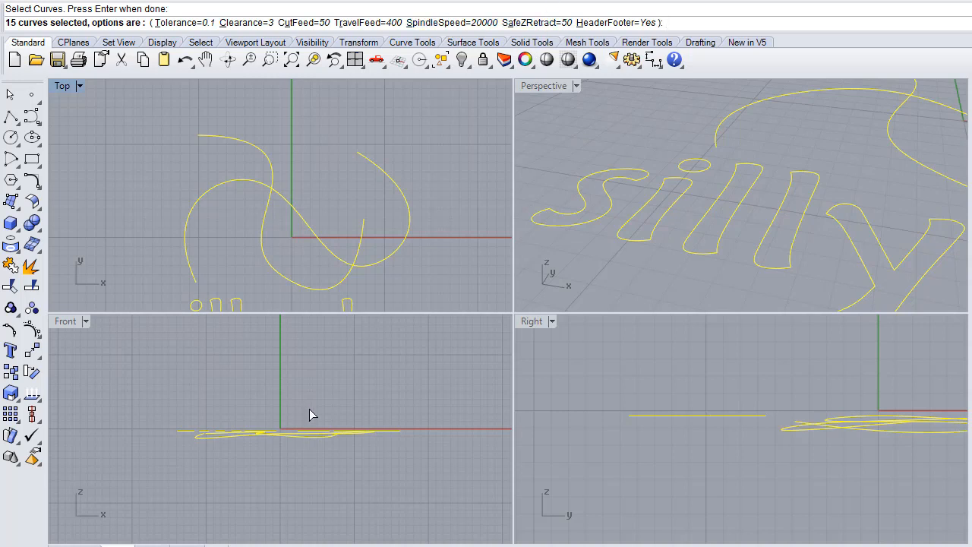
scroll(301, 427, "down", 5)
right_click_drag(302, 377, 311, 443)
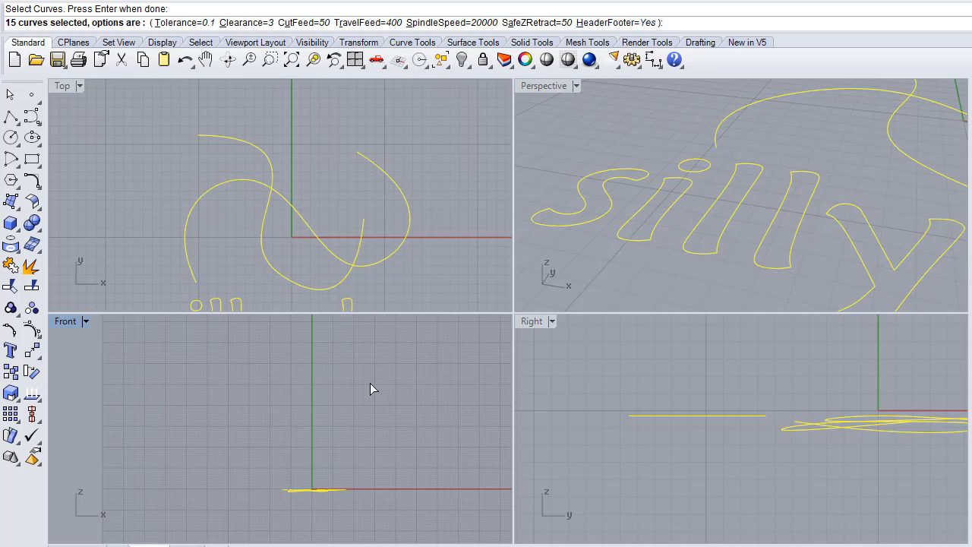
right_click_drag(317, 234, 324, 174)
scroll(324, 174, "down", 4)
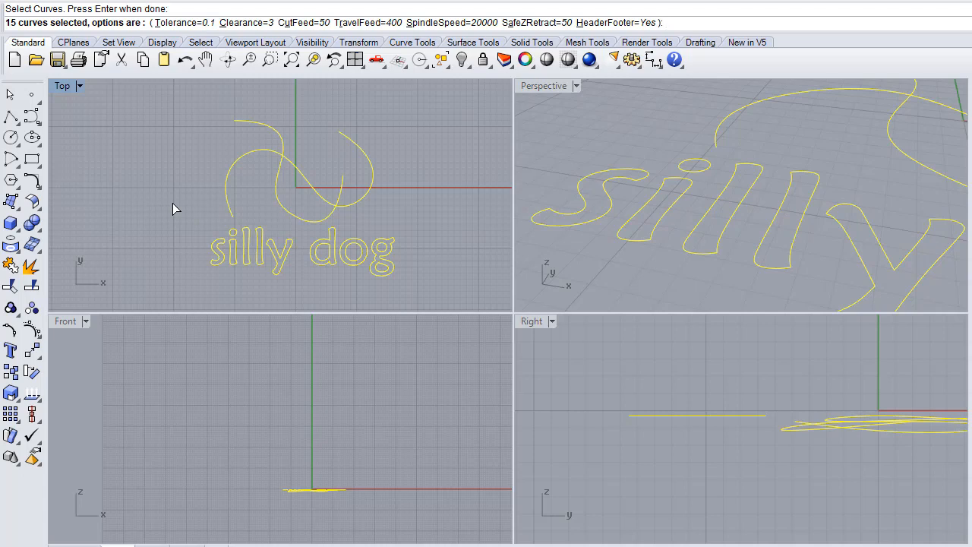
key("Return")
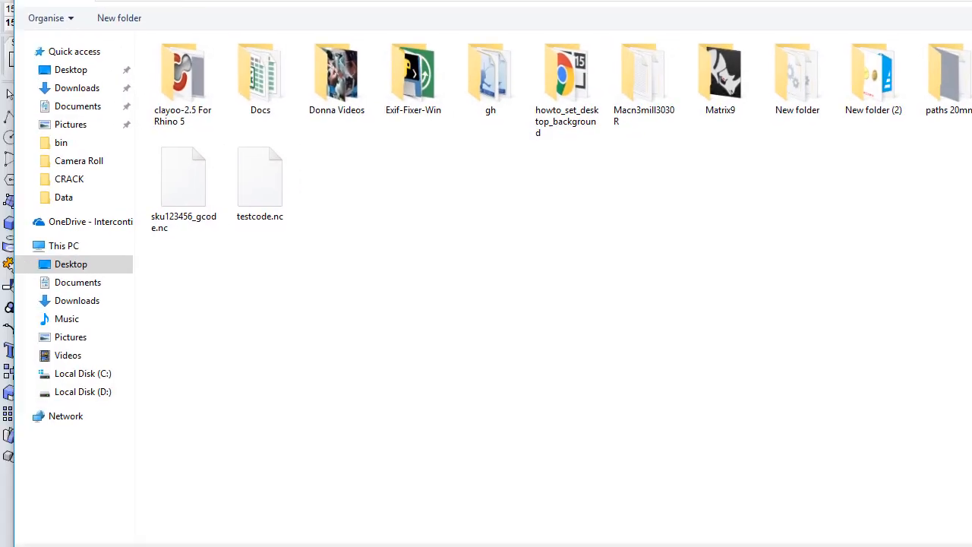
Step: Save the G-code to the Desktop as testcode.nc, replacing the existing file
left_click(259, 199)
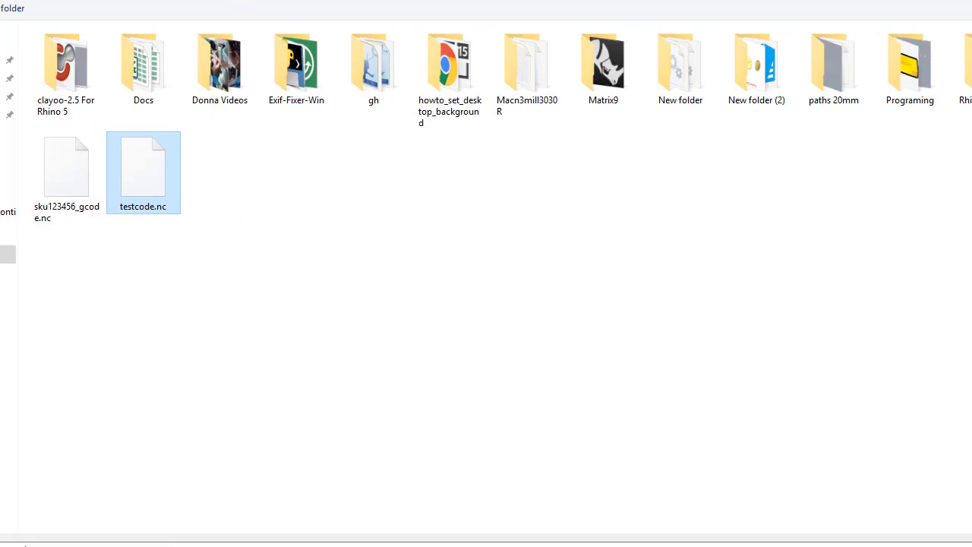
left_click_drag(172, 22, 777, 386)
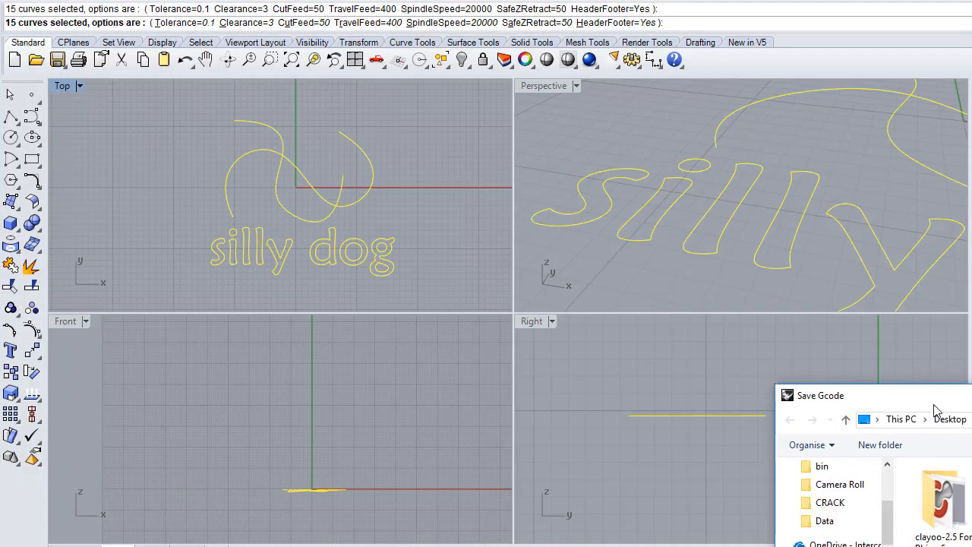
left_click_drag(935, 405, 252, 92)
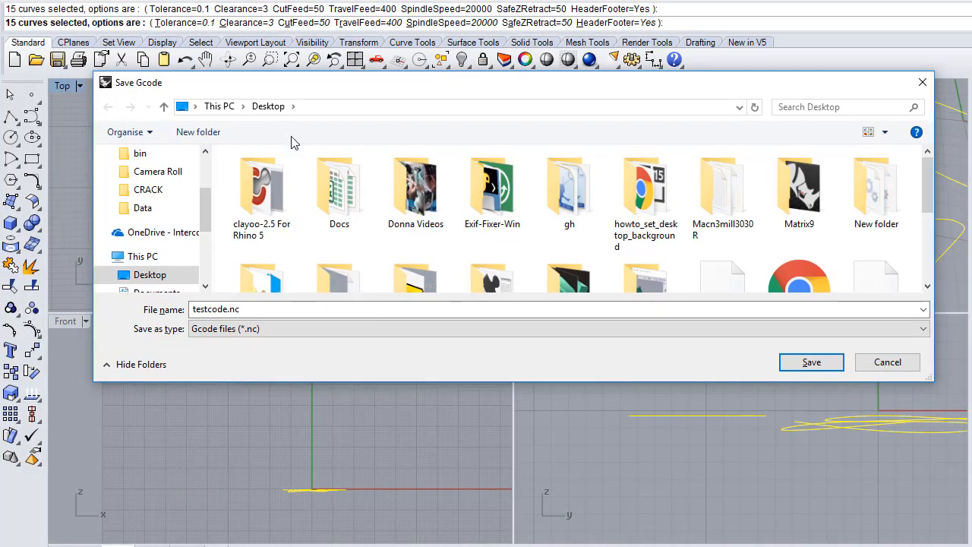
left_click_drag(928, 183, 928, 251)
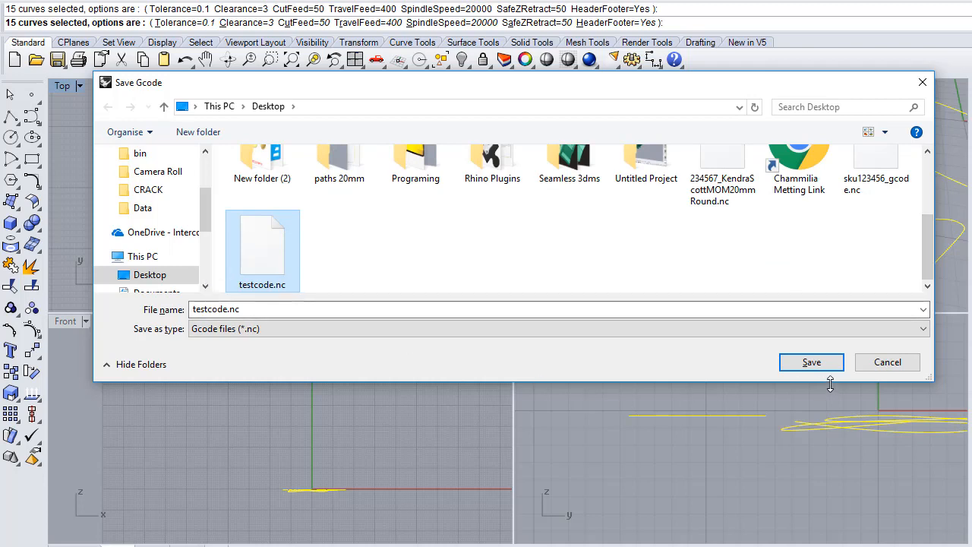
left_click(809, 363)
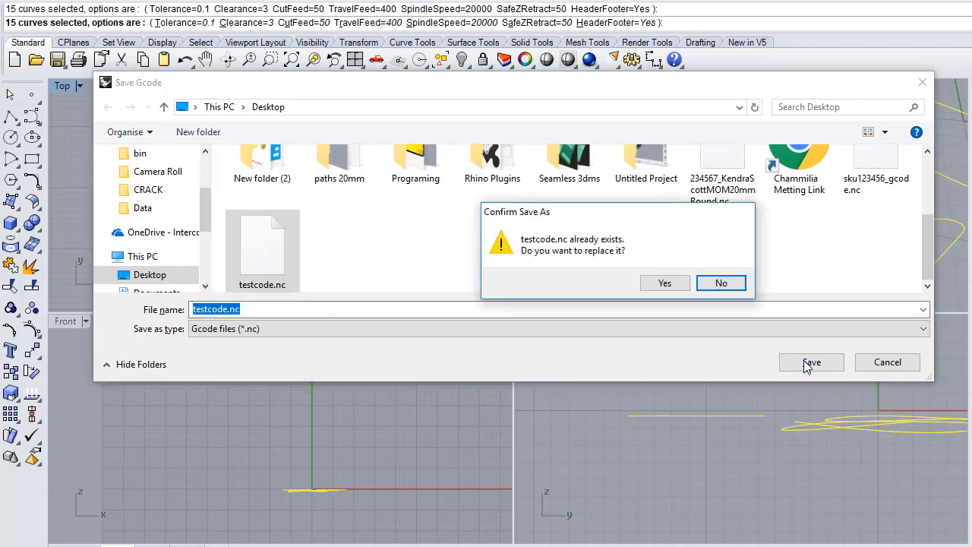
left_click(669, 282)
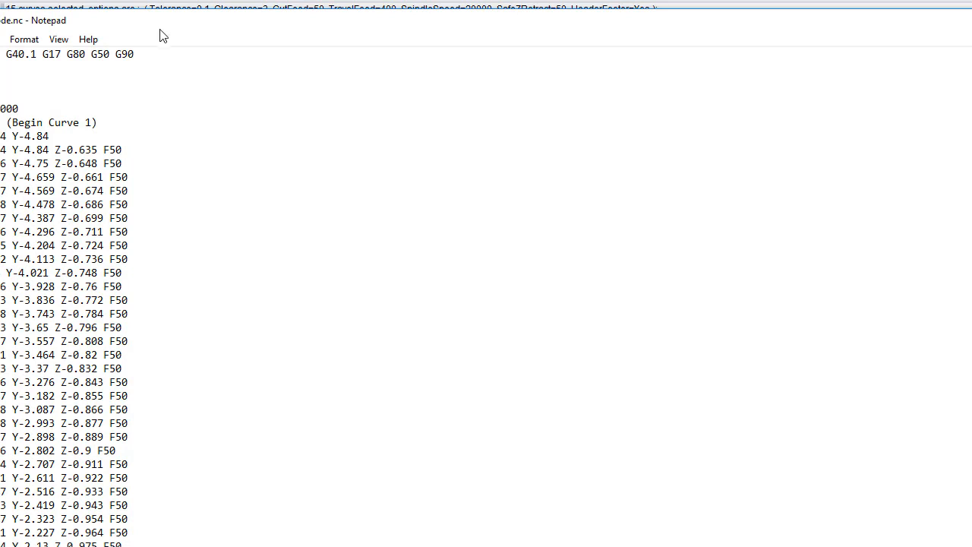
Step: Shrink and reposition the Notepad window holding testcode.nc so that it fits entirely on screen
left_click_drag(159, 30, 300, 29)
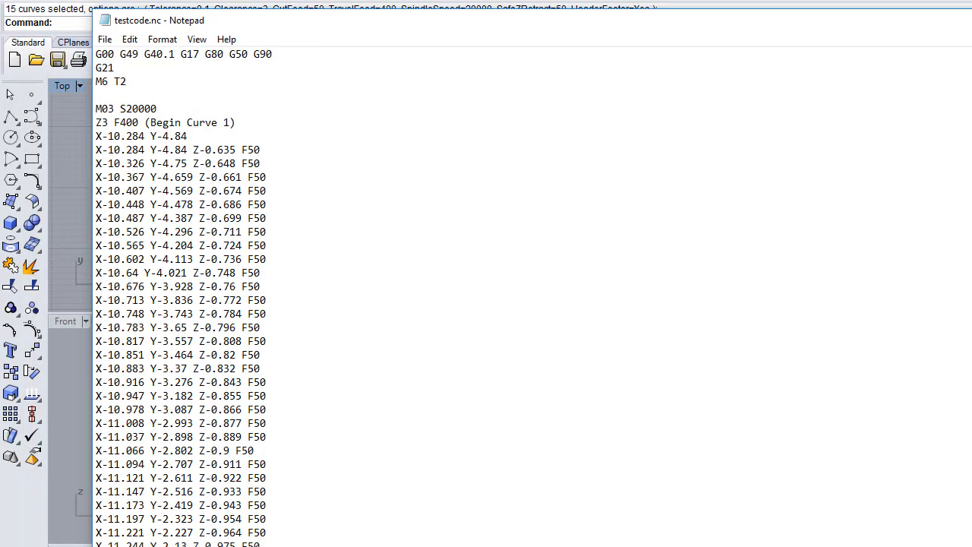
left_click_drag(971, 23, 834, 24)
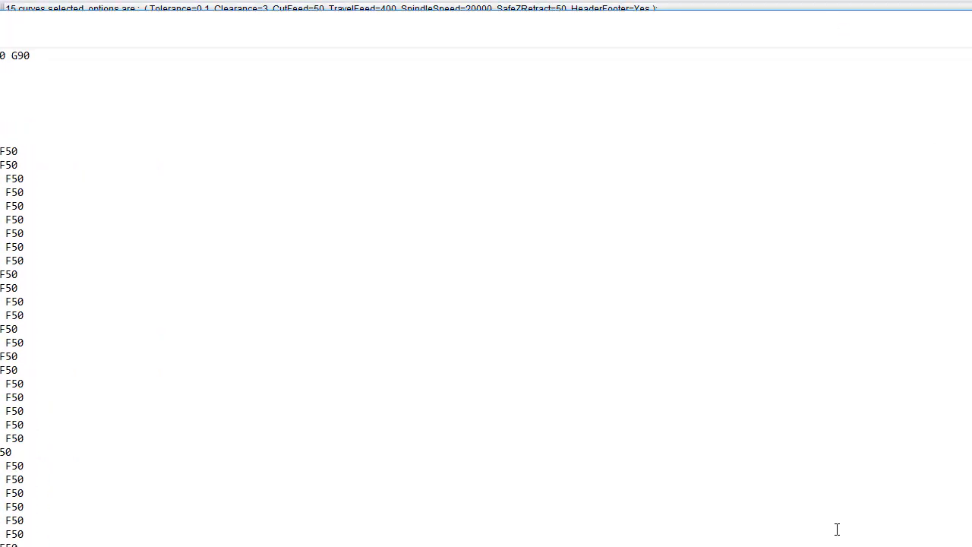
left_click_drag(965, 541, 210, 474)
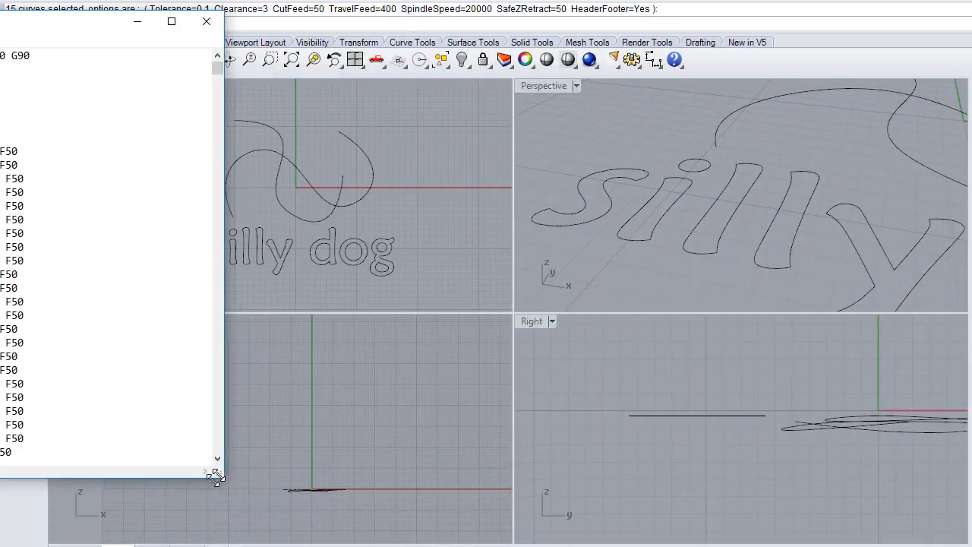
left_click_drag(20, 33, 352, 45)
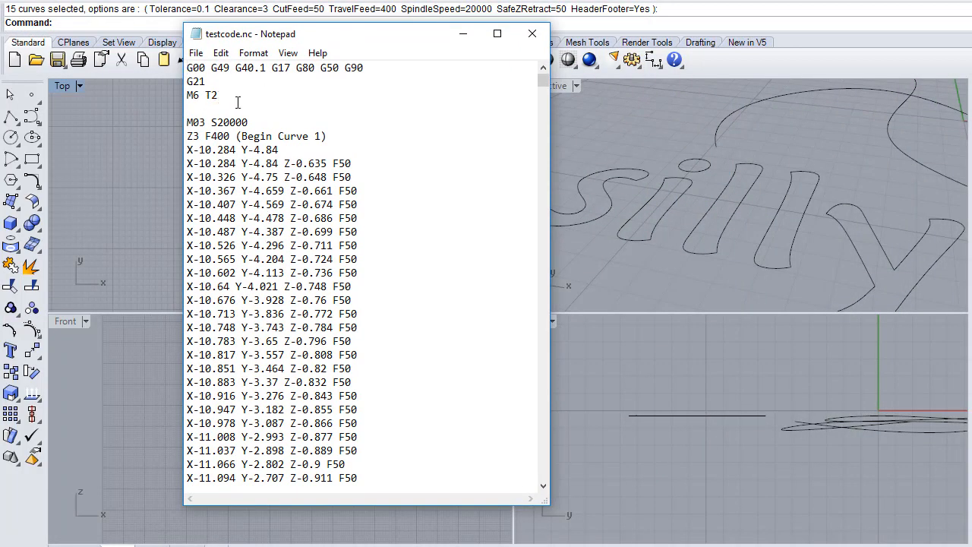
Step: Examine the header, curve blocks and closing commands of testcode.nc, and close the file
left_click_drag(252, 122, 187, 64)
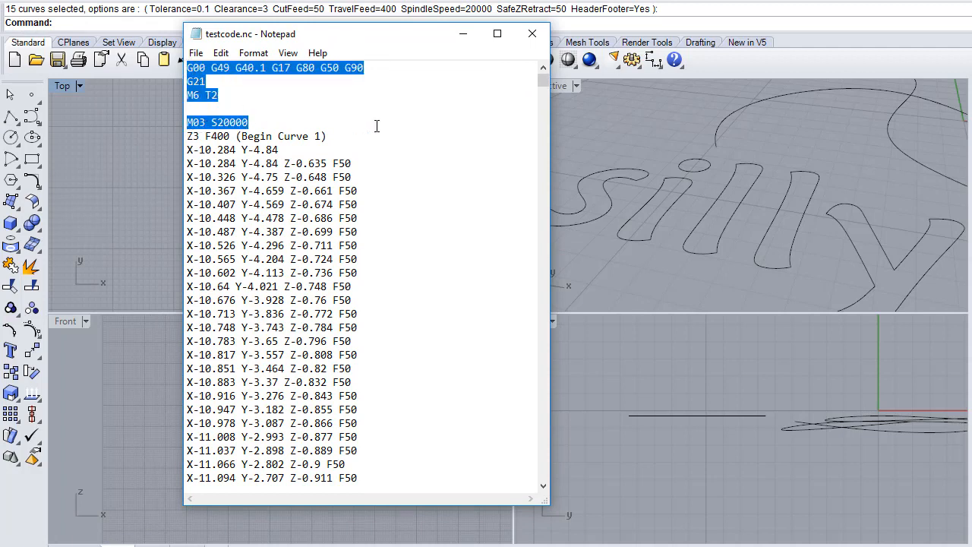
left_click(344, 166)
scroll(345, 170, "down", 20)
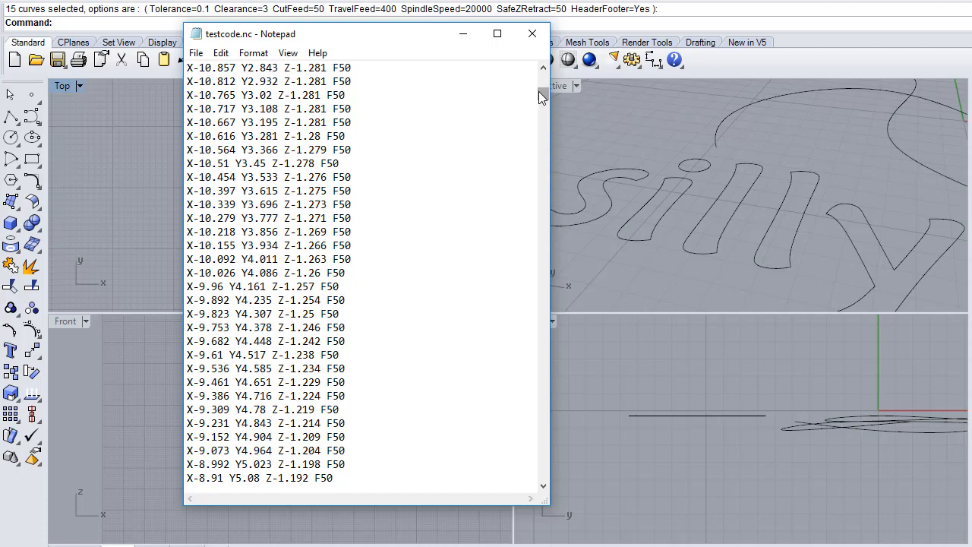
left_click_drag(540, 96, 543, 266)
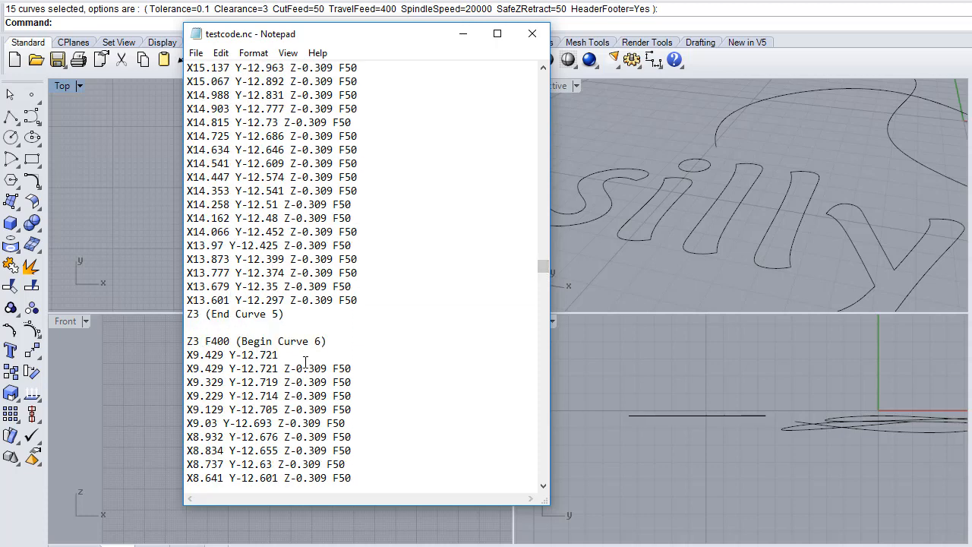
left_click(250, 328)
left_click_drag(543, 271, 543, 473)
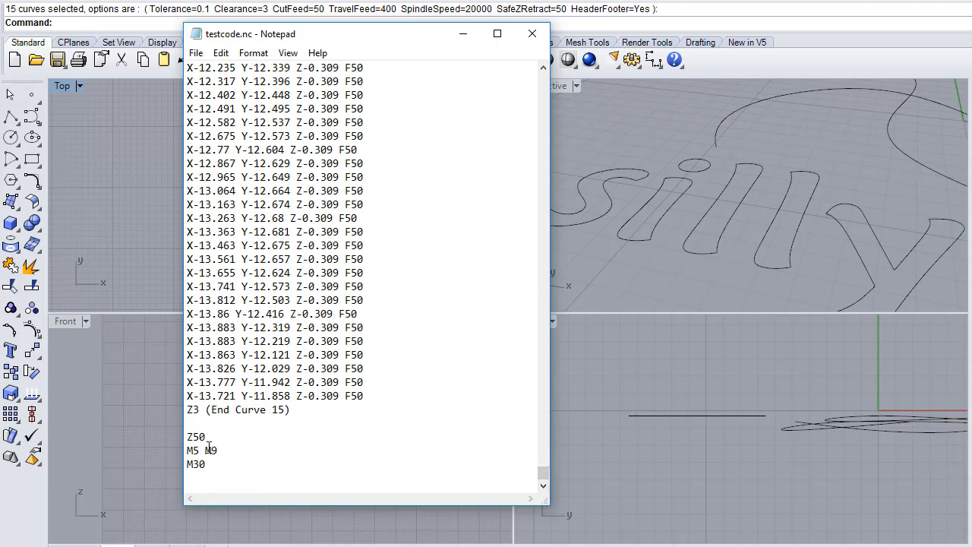
left_click(532, 35)
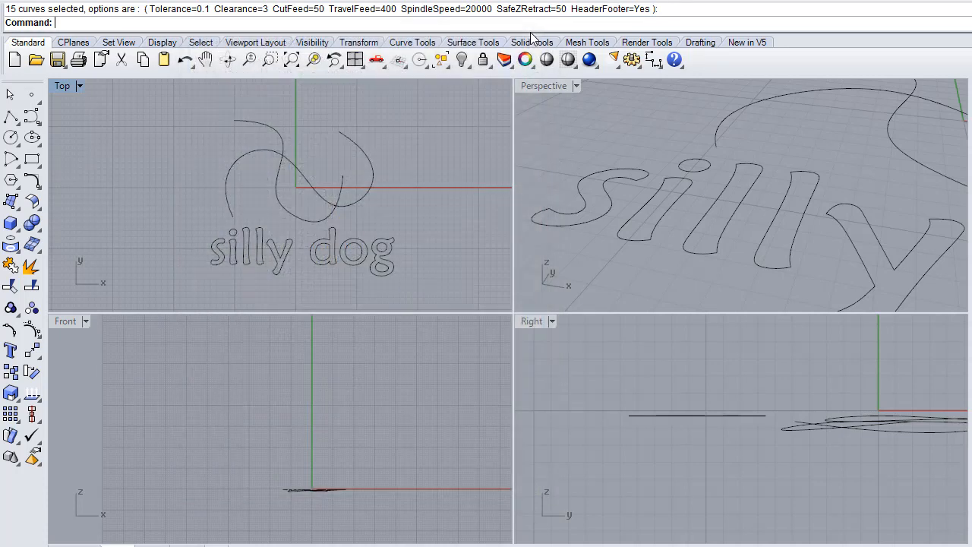
Step: Move all the wavy curves and "silly dog" lettering along negative X, clear of the origin
scroll(198, 191, "down", 2)
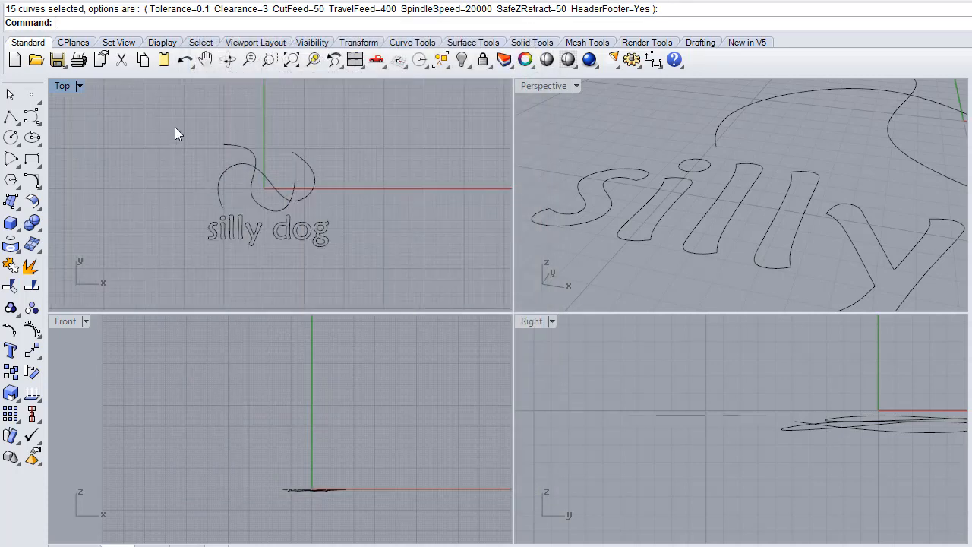
left_click_drag(176, 128, 353, 263)
right_click_drag(319, 212, 395, 209)
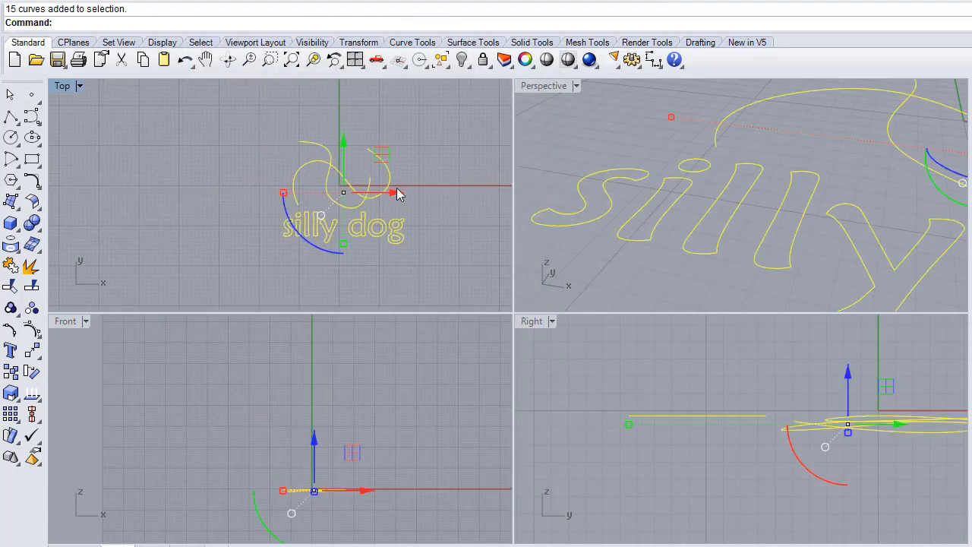
left_click_drag(397, 193, 256, 199)
left_click(328, 227)
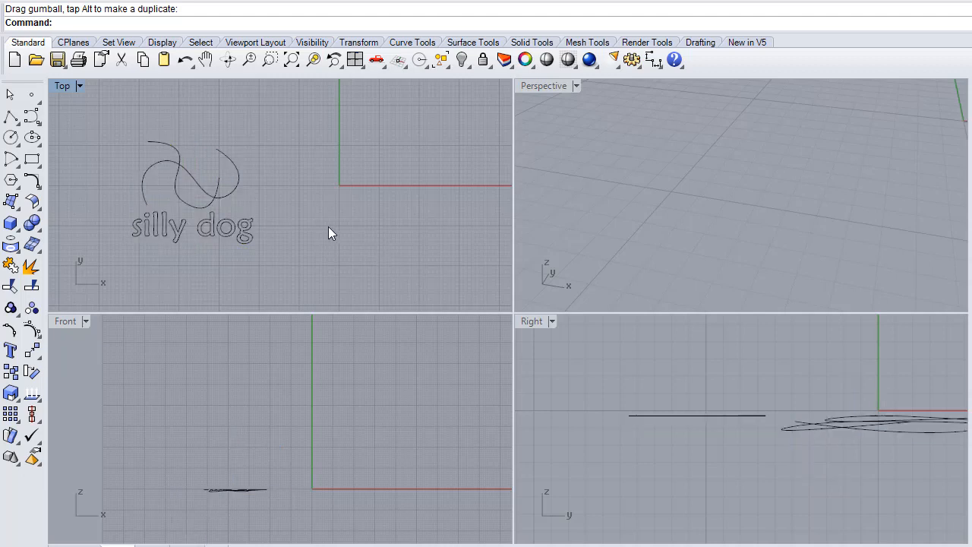
Step: Import testcode.nc from the Desktop into the model with GcodeReadCommand
type("GcodeReadCommand")
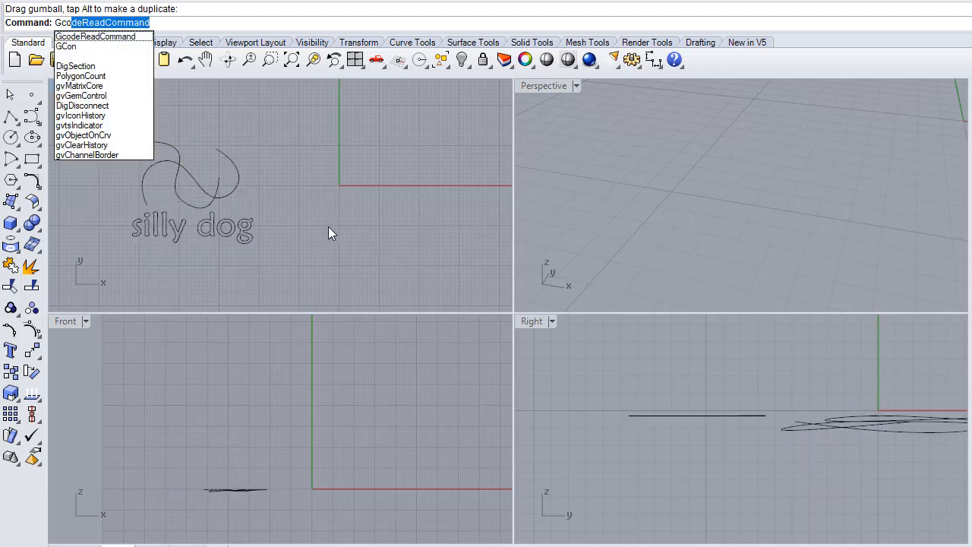
left_click(113, 37)
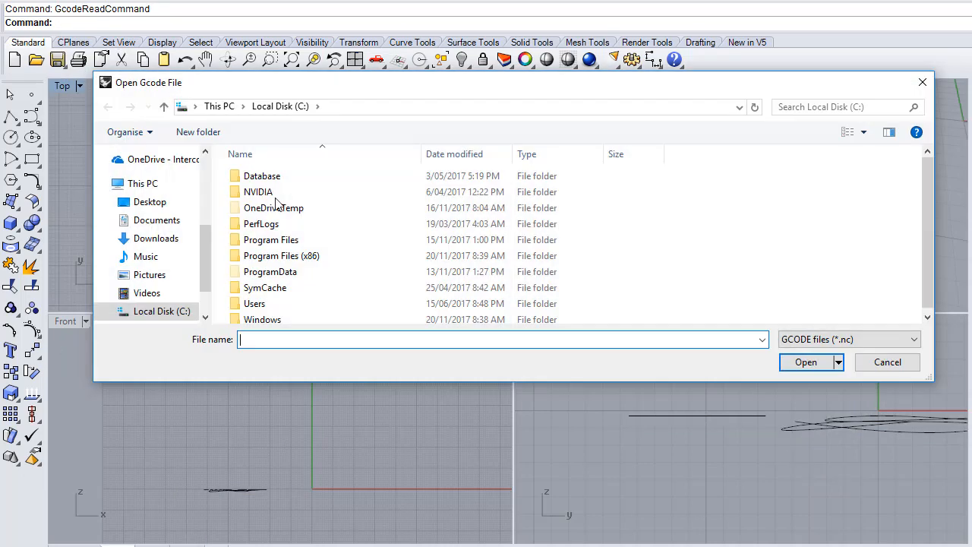
left_click(152, 204)
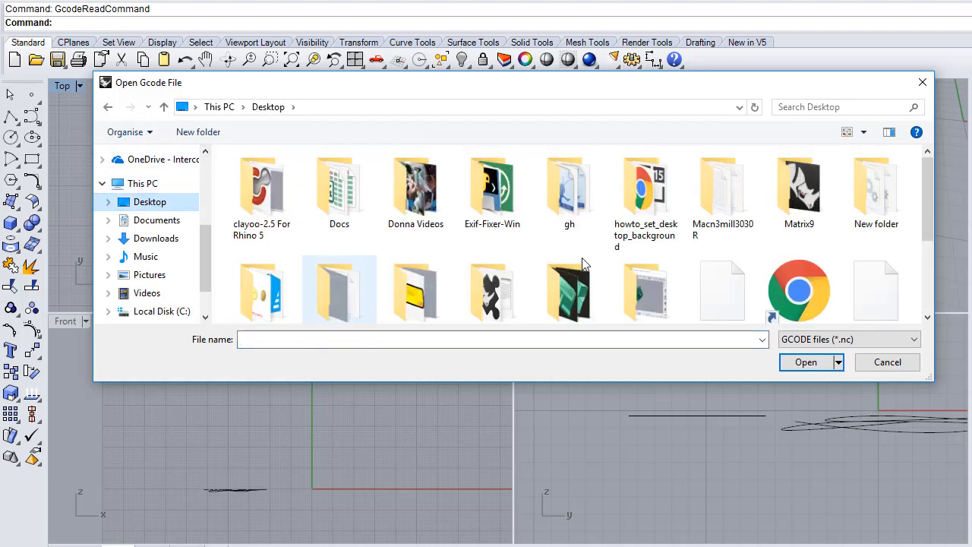
scroll(766, 271, "down", 3)
double_click(265, 315)
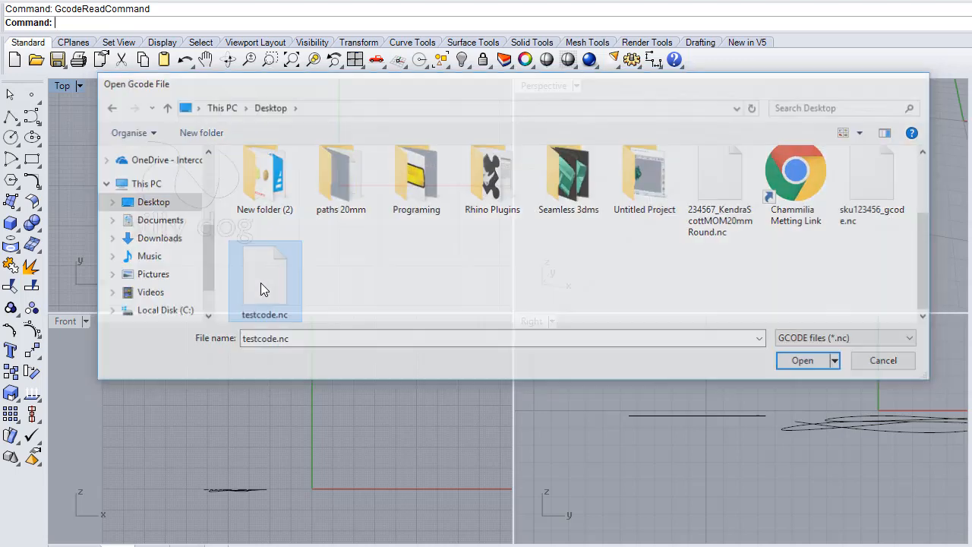
Step: Examine the imported toolpath's engraving curves, retract moves and initial plunge line in the Perspective and Right views
scroll(669, 217, "down", 8)
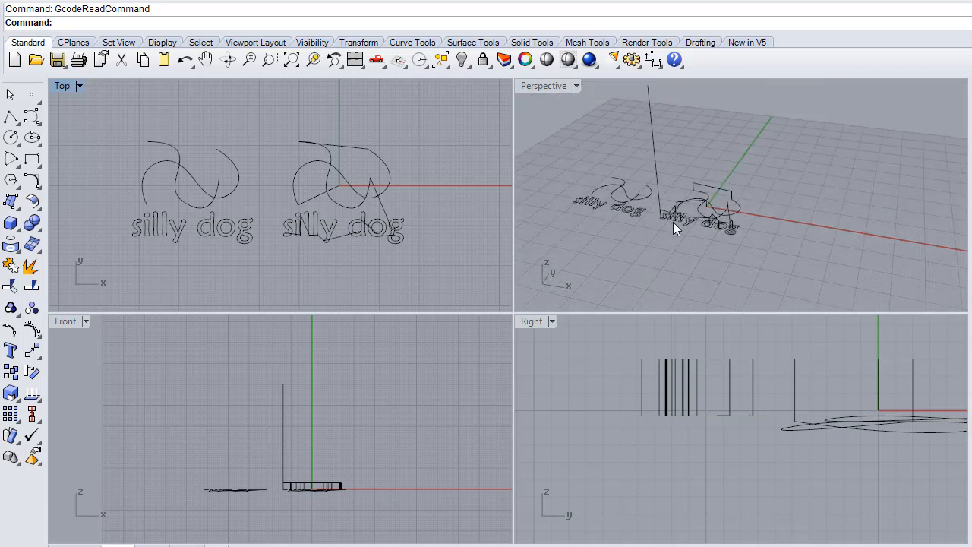
right_click_drag(674, 222, 816, 224)
scroll(727, 217, "up", 9)
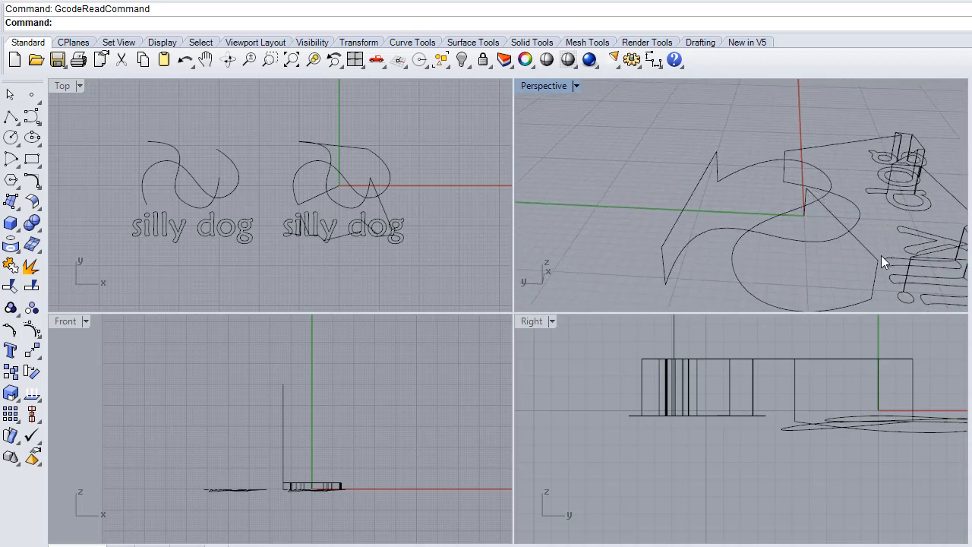
right_click_drag(865, 290, 758, 296)
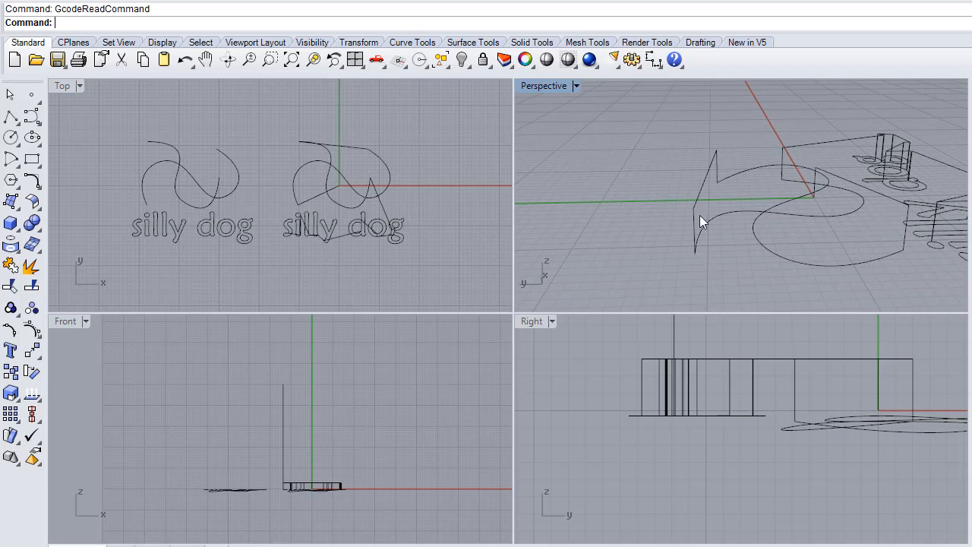
right_click_drag(860, 159, 813, 235)
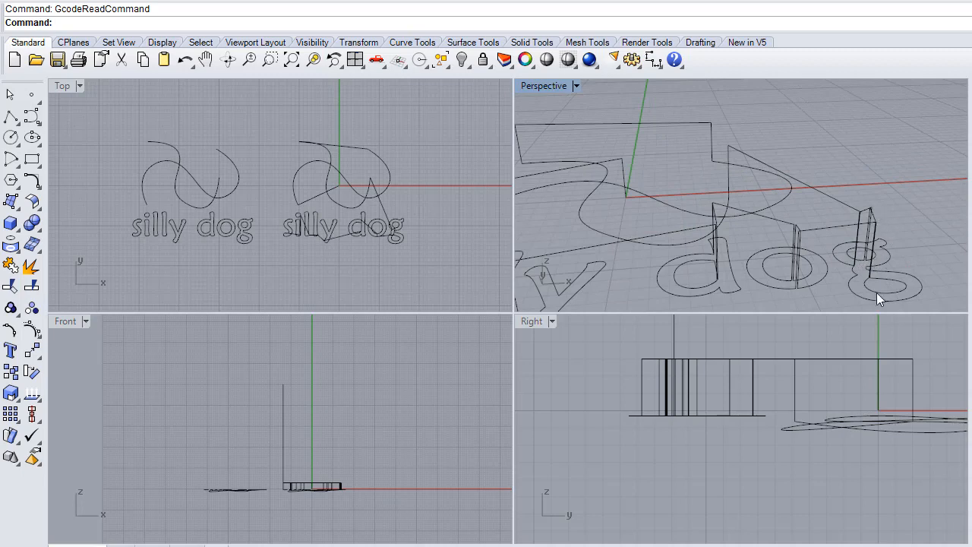
scroll(760, 273, "down", 4)
right_click_drag(752, 357, 799, 455)
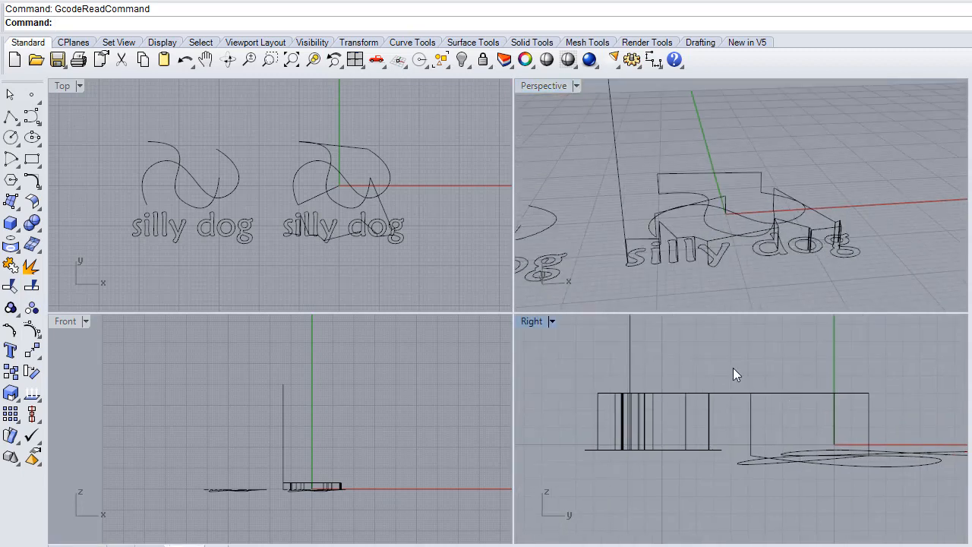
mouse_move(755, 259)
right_mouse_down()
mouse_move(791, 254)
mouse_move(752, 248)
right_mouse_up()
scroll(752, 249, "down", 3)
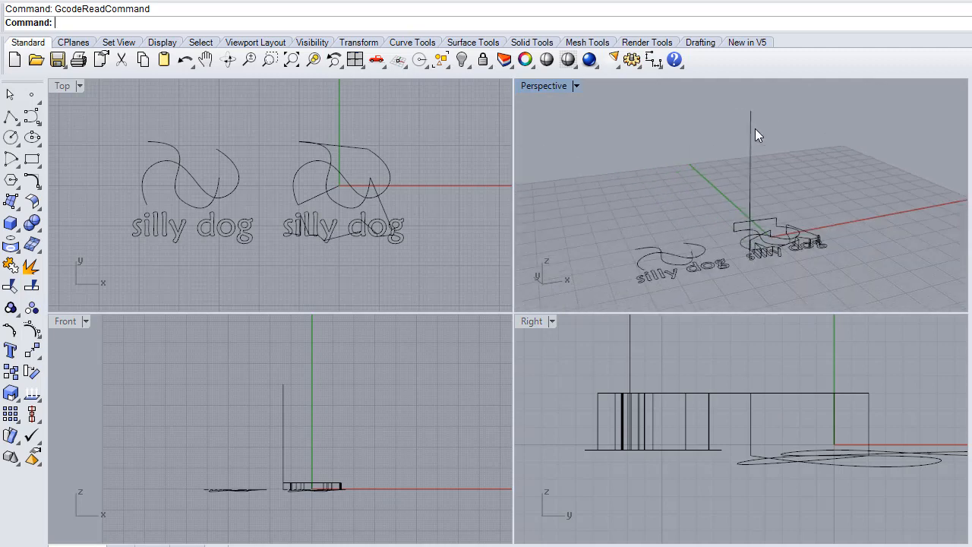
Step: Select the imported toolpath around the "silly dog" lettering and compare it with the original curves in the Top and Perspective views
scroll(313, 251, "up", 5)
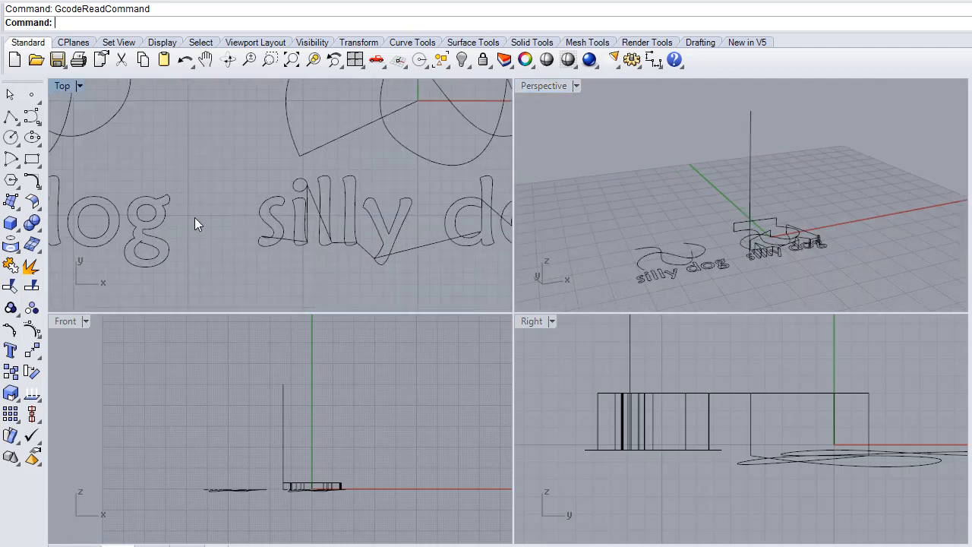
right_click_drag(195, 218, 234, 211)
scroll(349, 216, "up", 3)
left_click(331, 210)
left_click(366, 196)
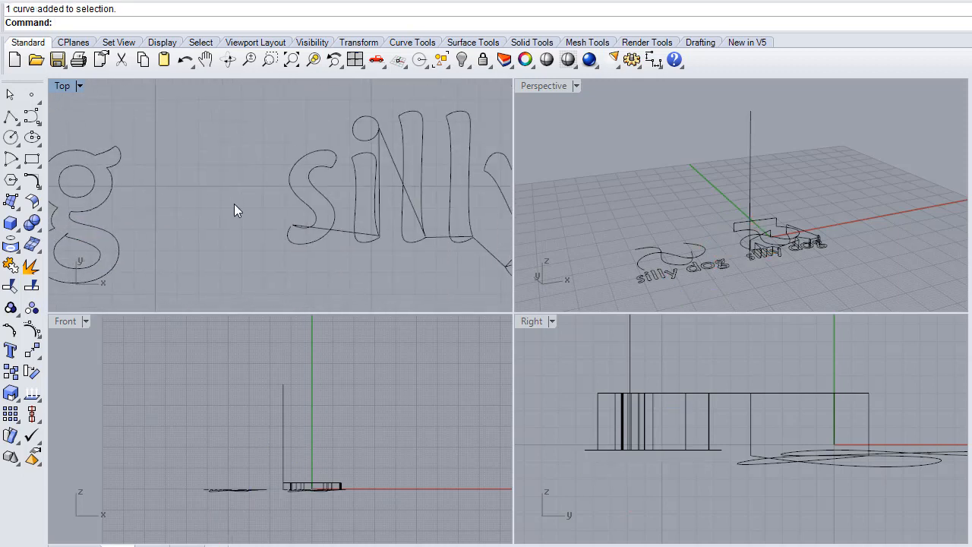
left_click(299, 196)
scroll(218, 240, "down", 2)
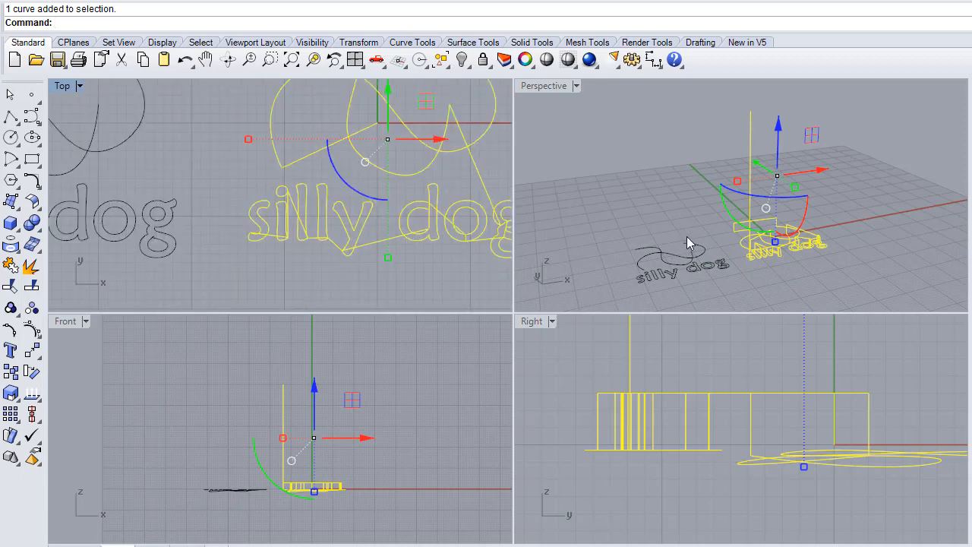
right_click_drag(764, 248, 785, 259)
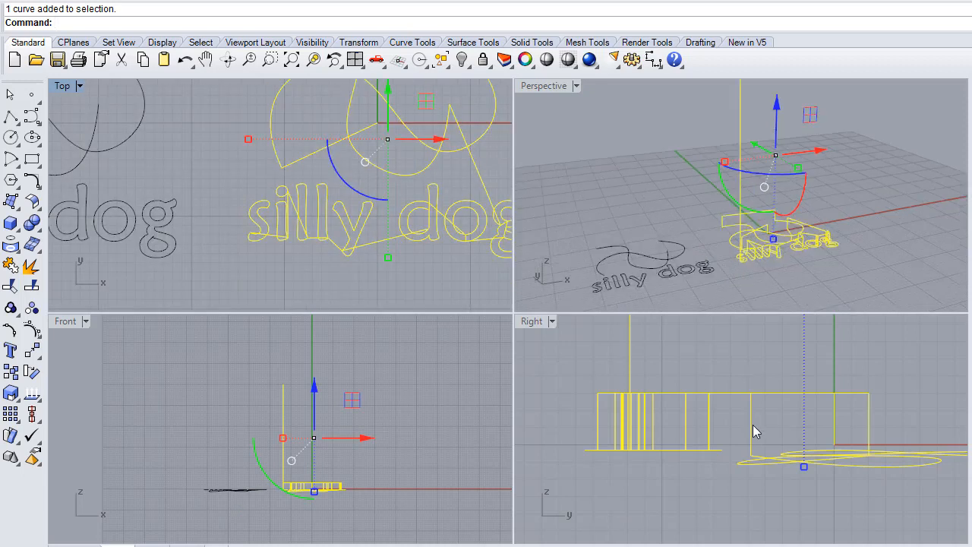